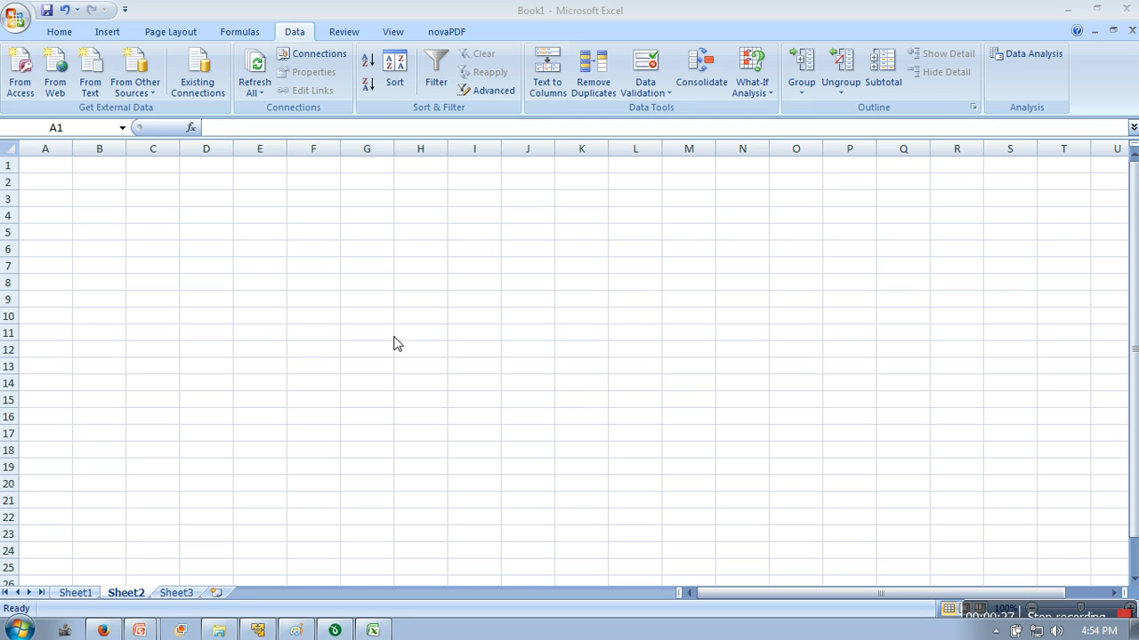
Enter the formula =INT(RAND()*20) in cell C6.
key(alt+Tab)
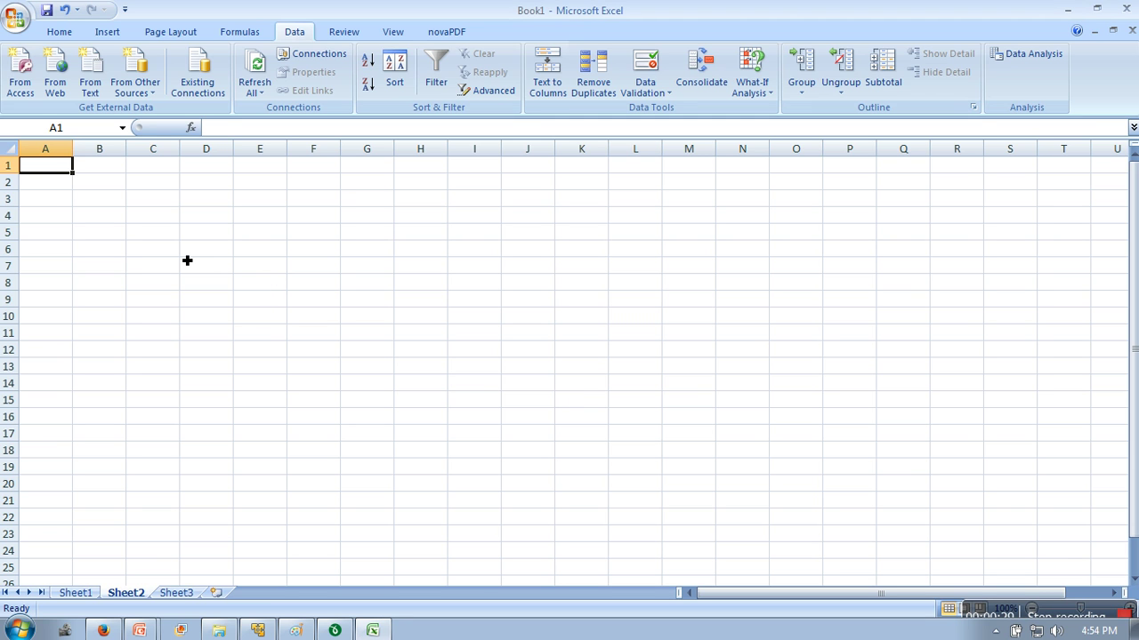
click(170, 252)
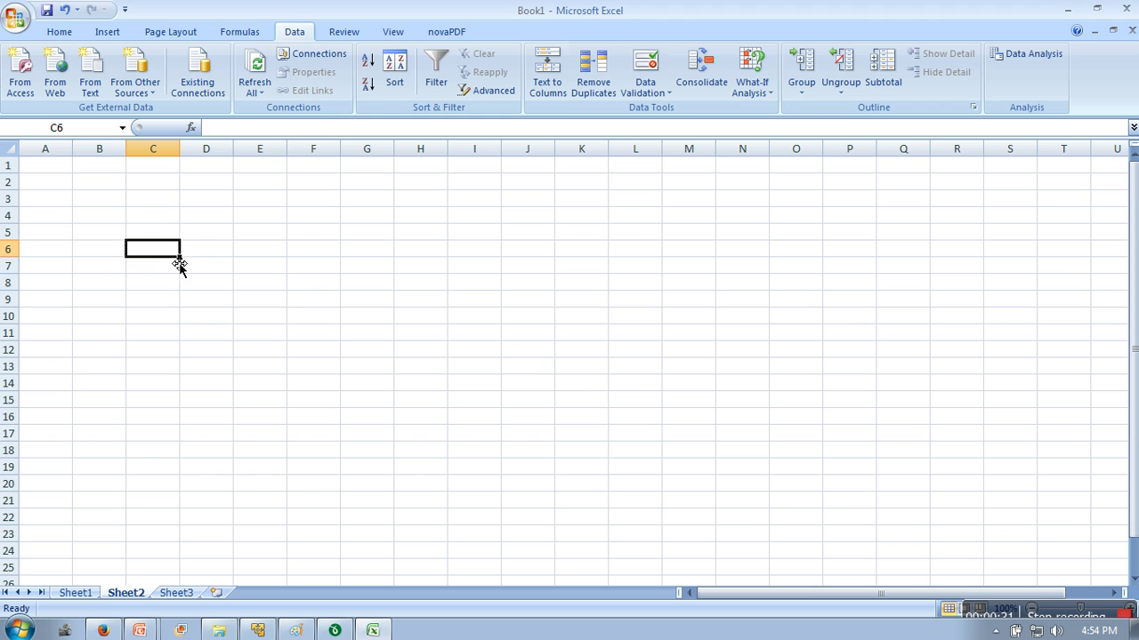
text(=)
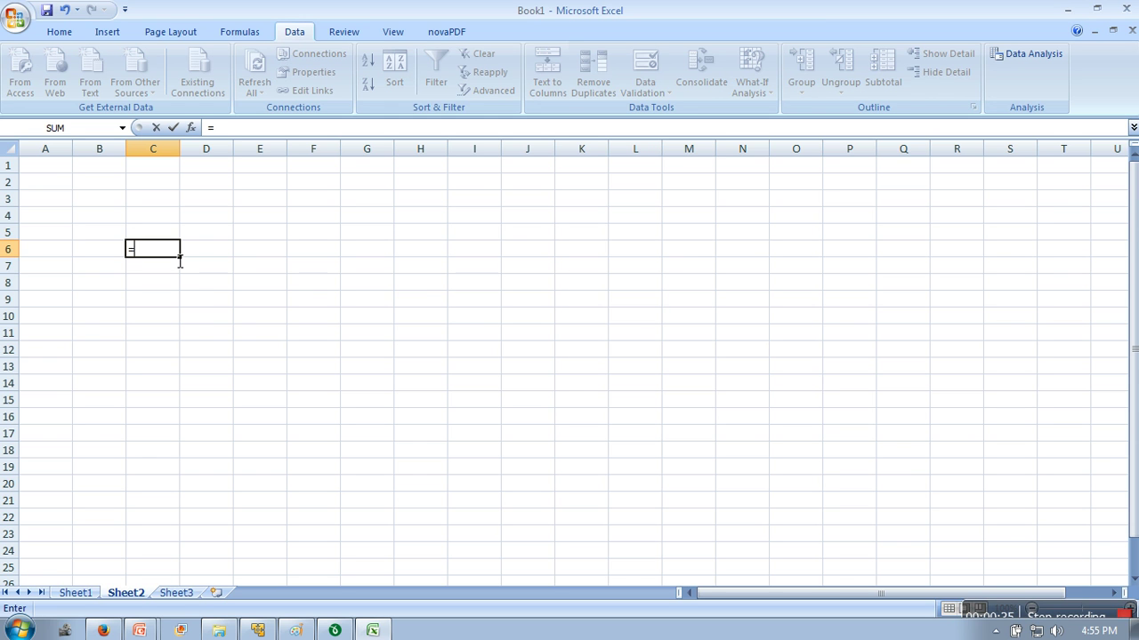
text(int(rand)
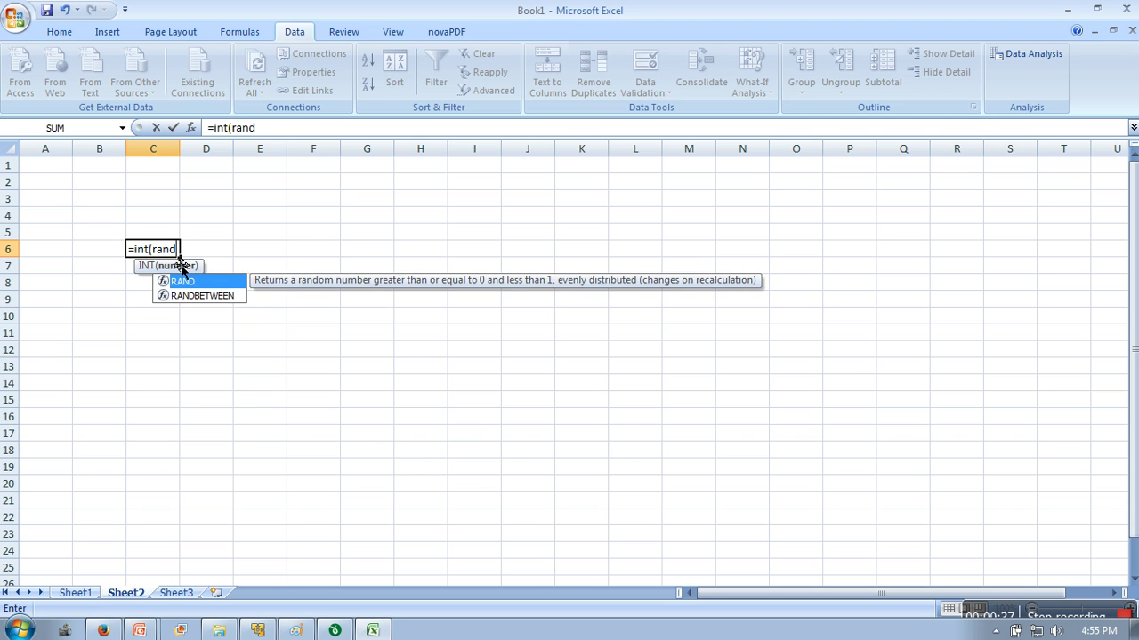
text(()*20)
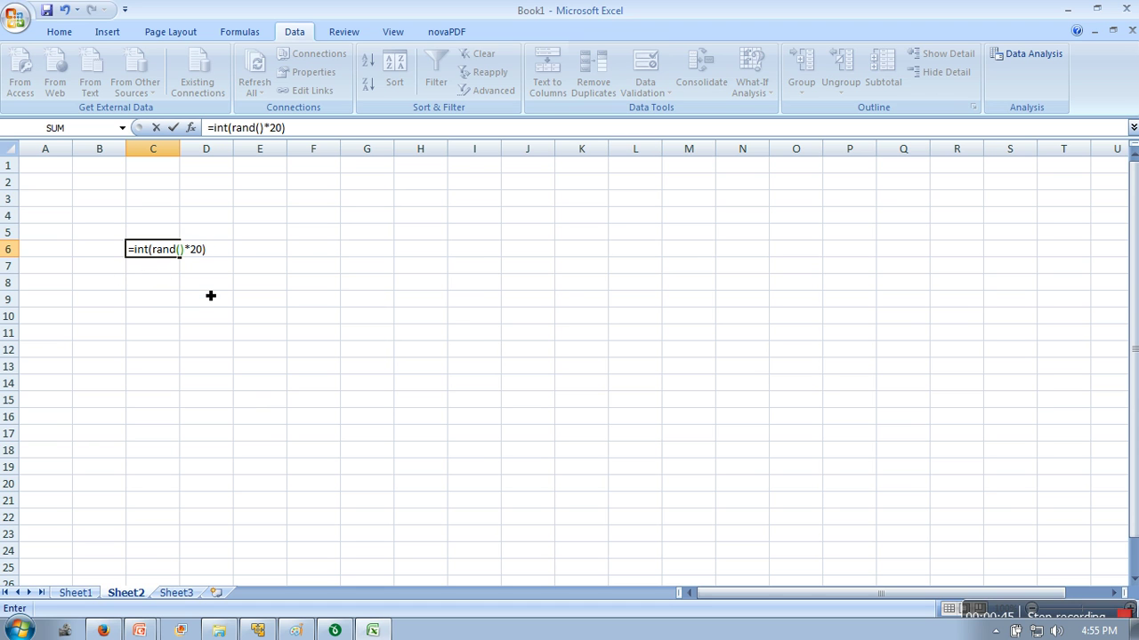
key(Return)
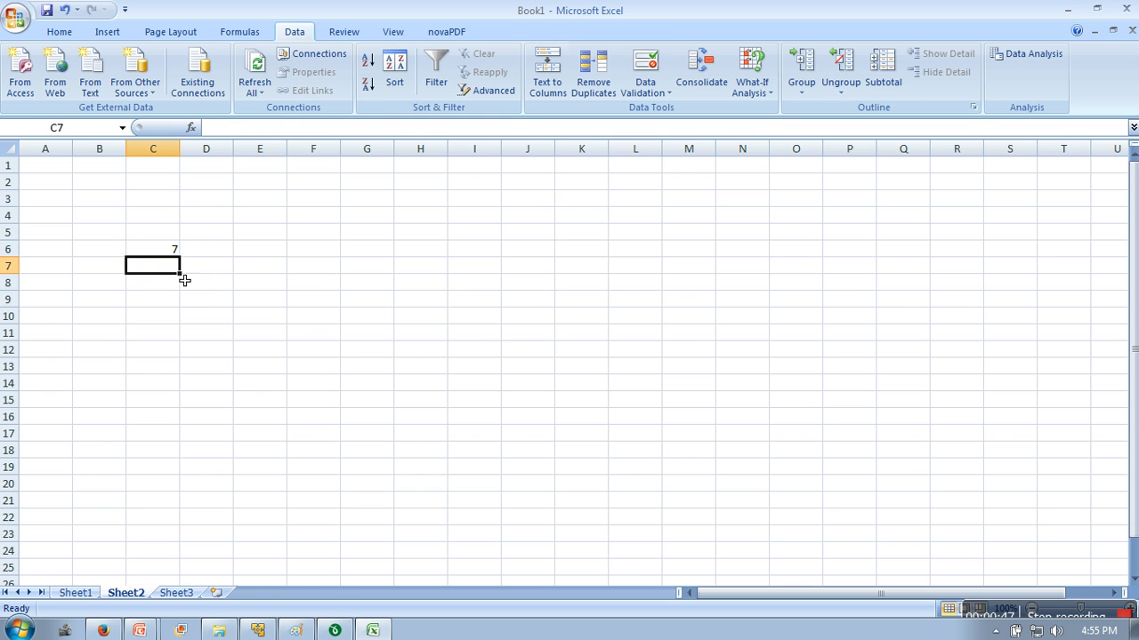
Copy the C6 formula down column C to row 90.
click(167, 255)
drag(183, 264, 183, 492)
scroll(327, 475, up, 20)
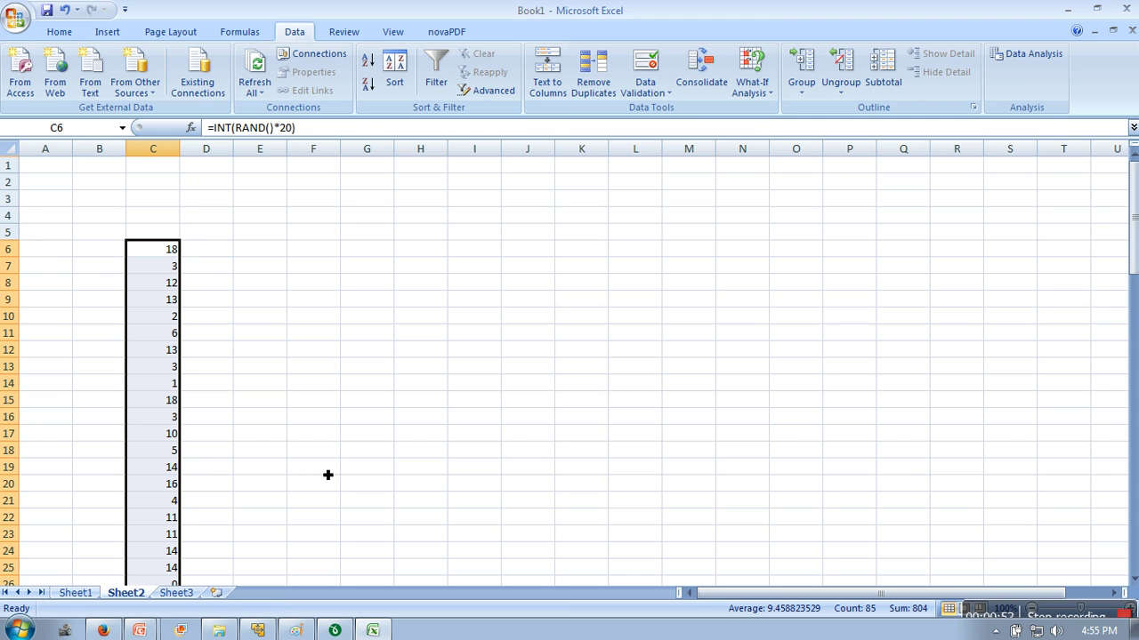
click(240, 264)
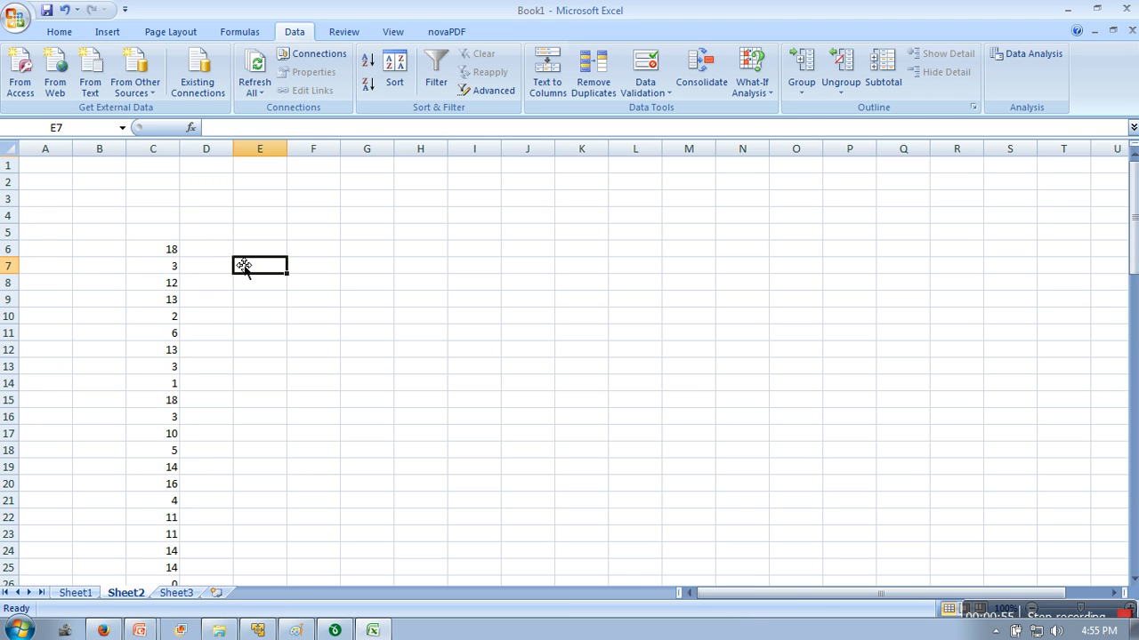
Enter 1 and 2 in F6:F7 and extend the series to 20 in F25.
click(332, 249)
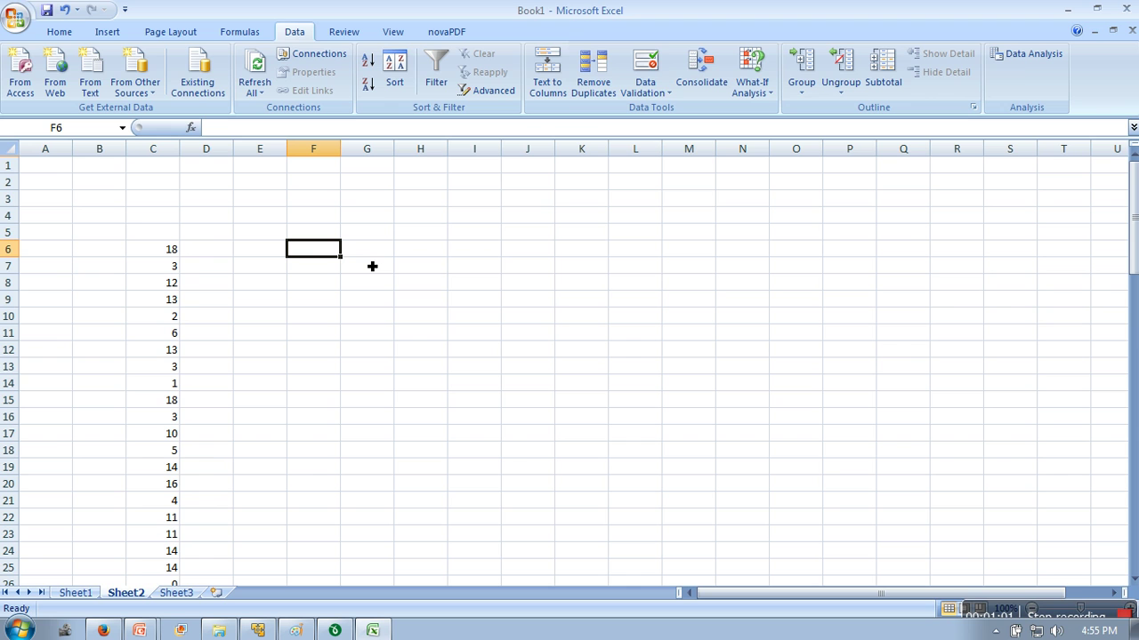
text(1)
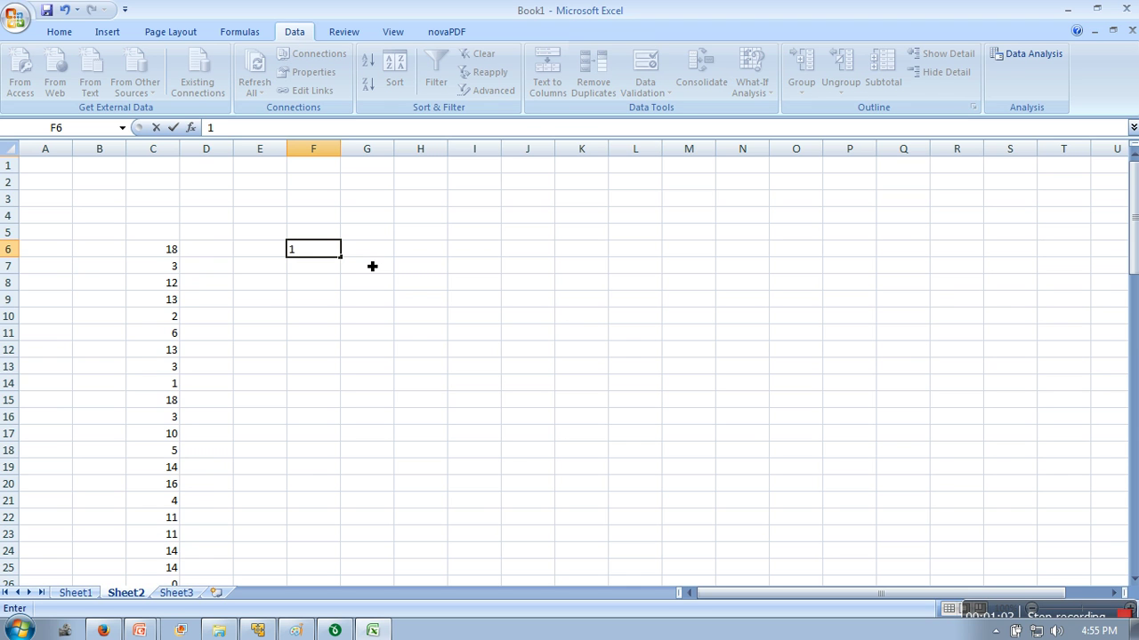
click(334, 272)
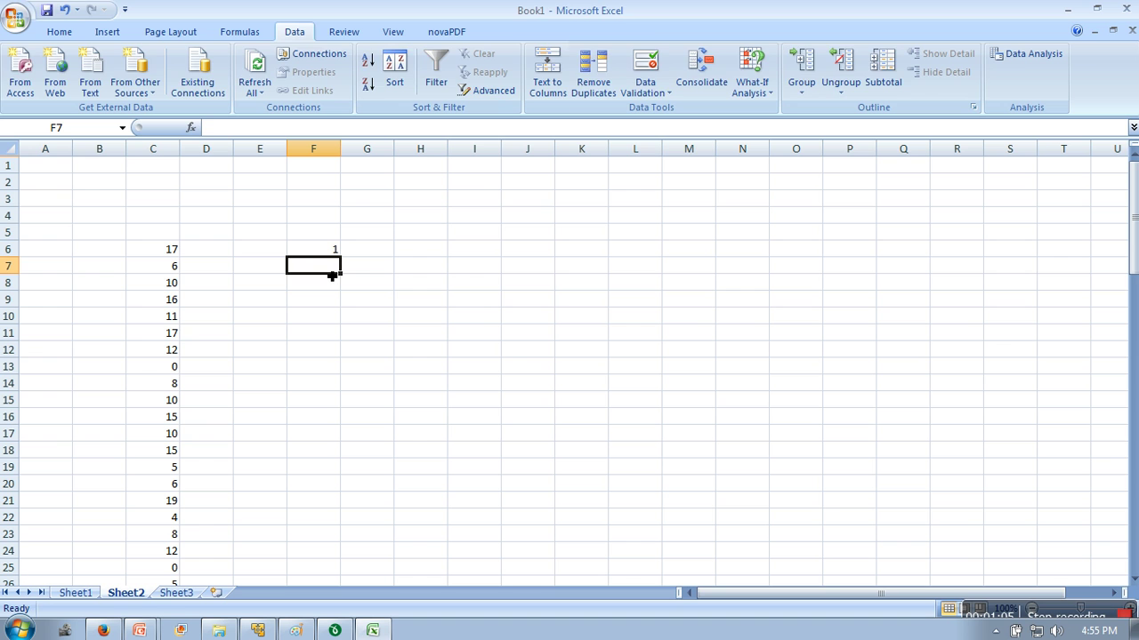
text(2)
click(326, 251)
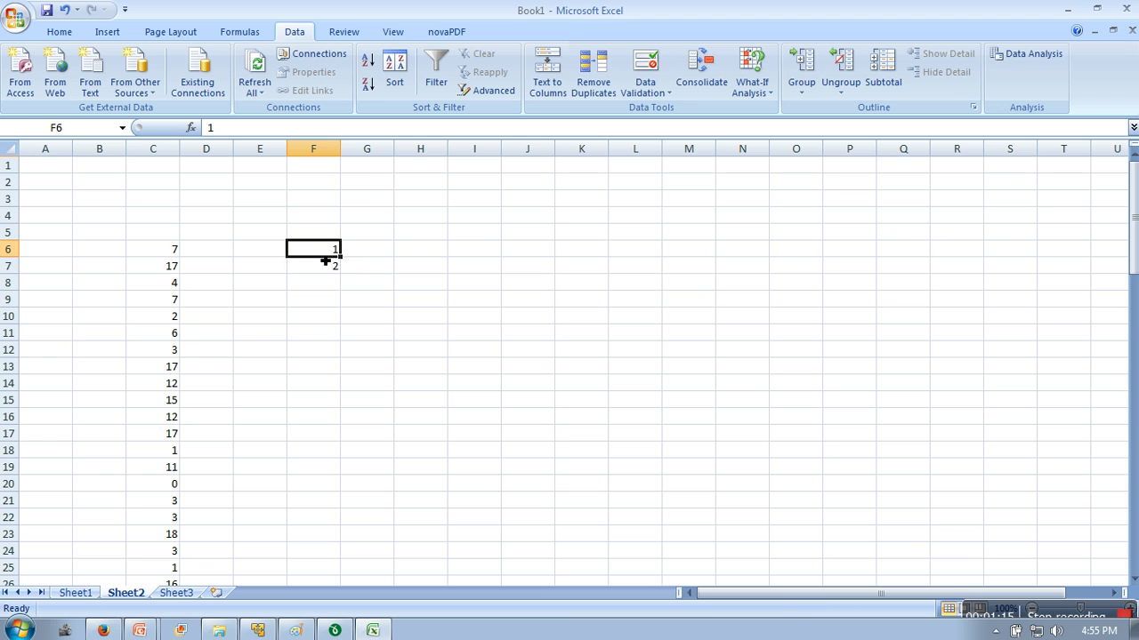
drag(326, 255, 341, 578)
click(684, 270)
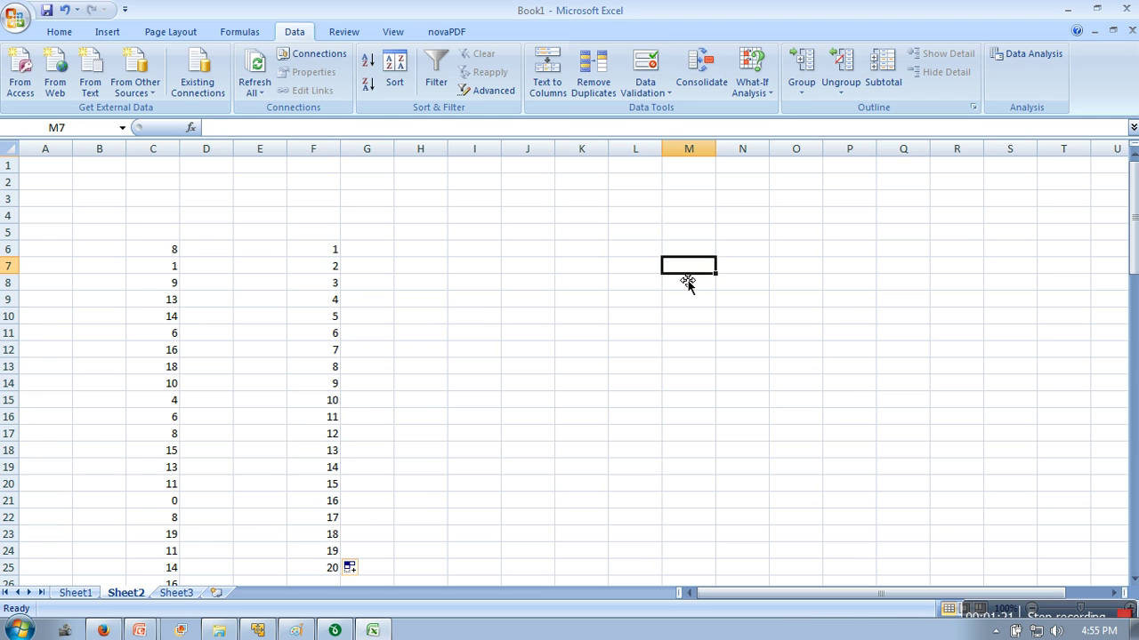
Start a Histogram analysis with input range C6:C90.
click(1032, 59)
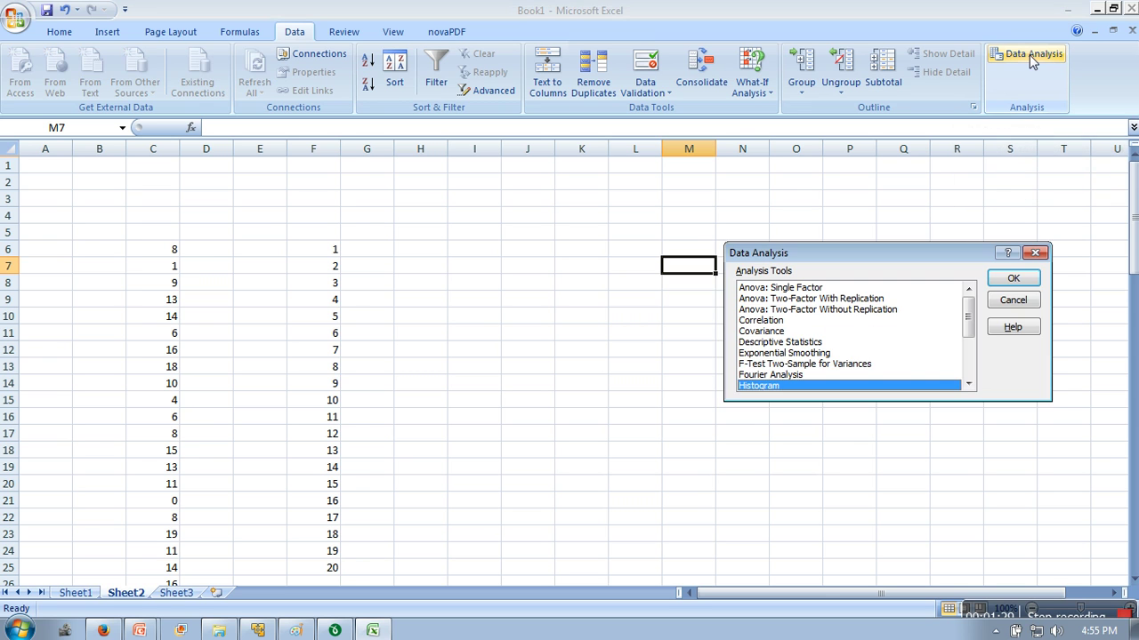
double_click(787, 388)
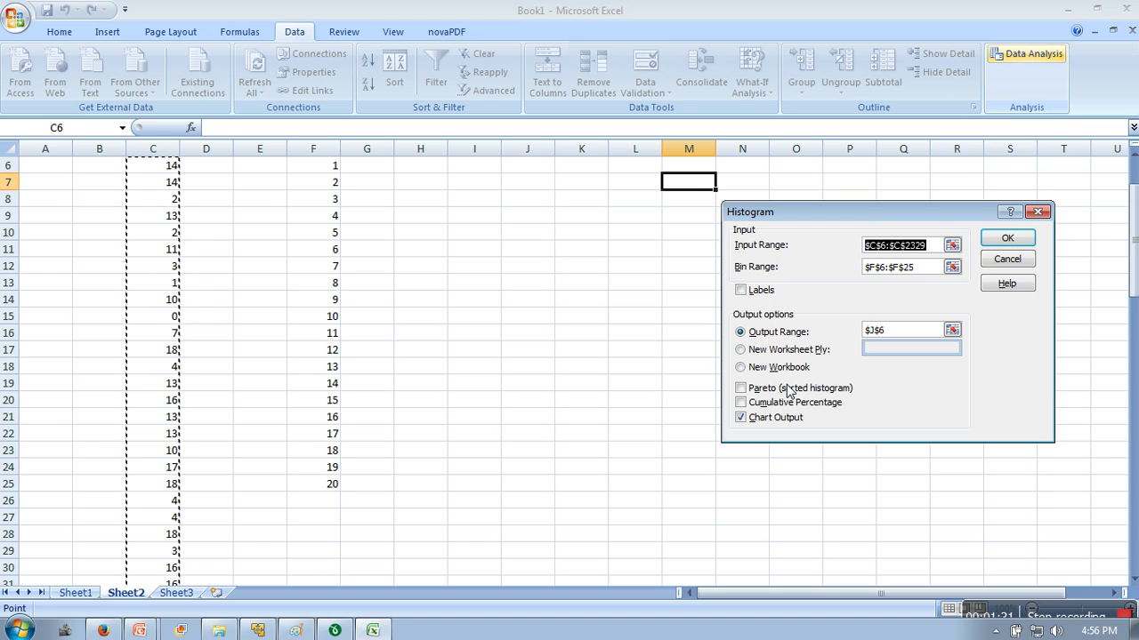
click(952, 246)
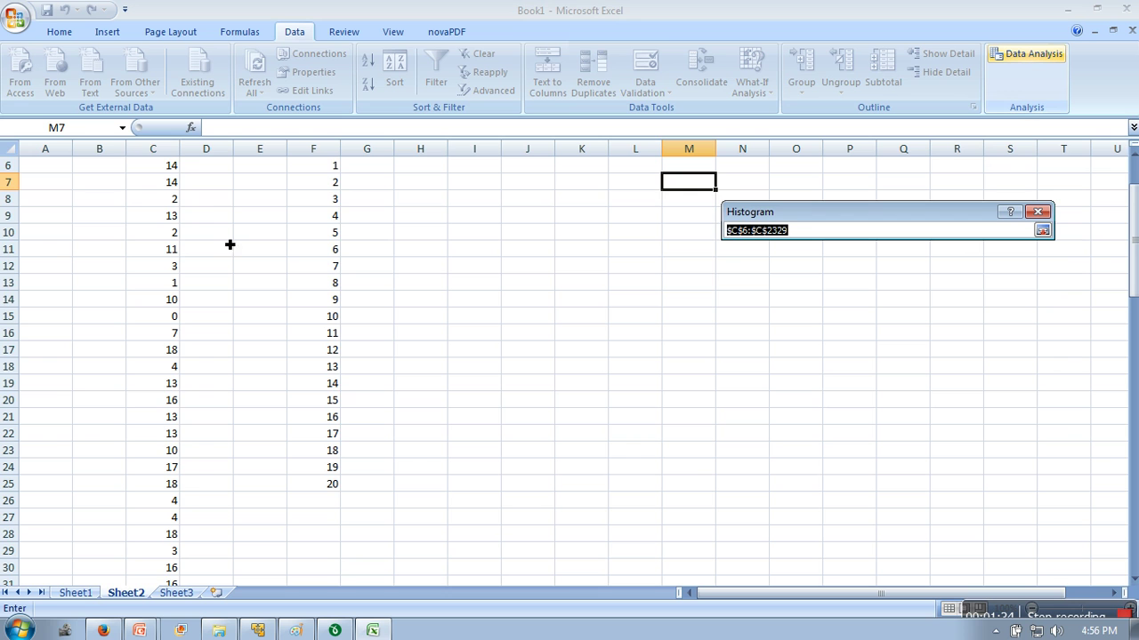
scroll(221, 229, up, 2)
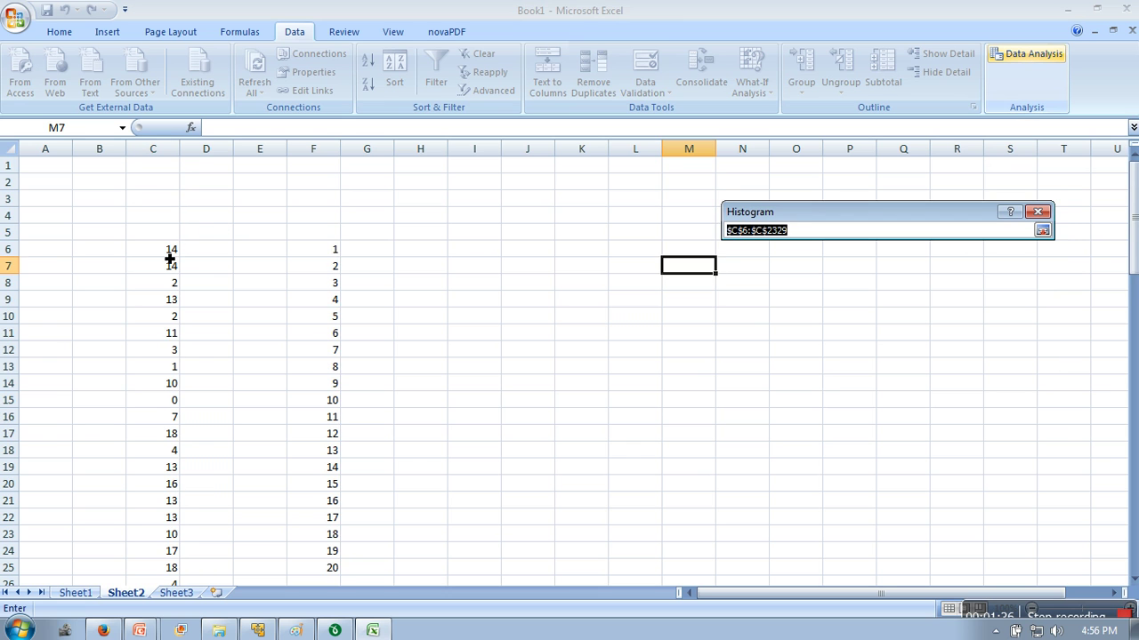
drag(169, 258, 178, 565)
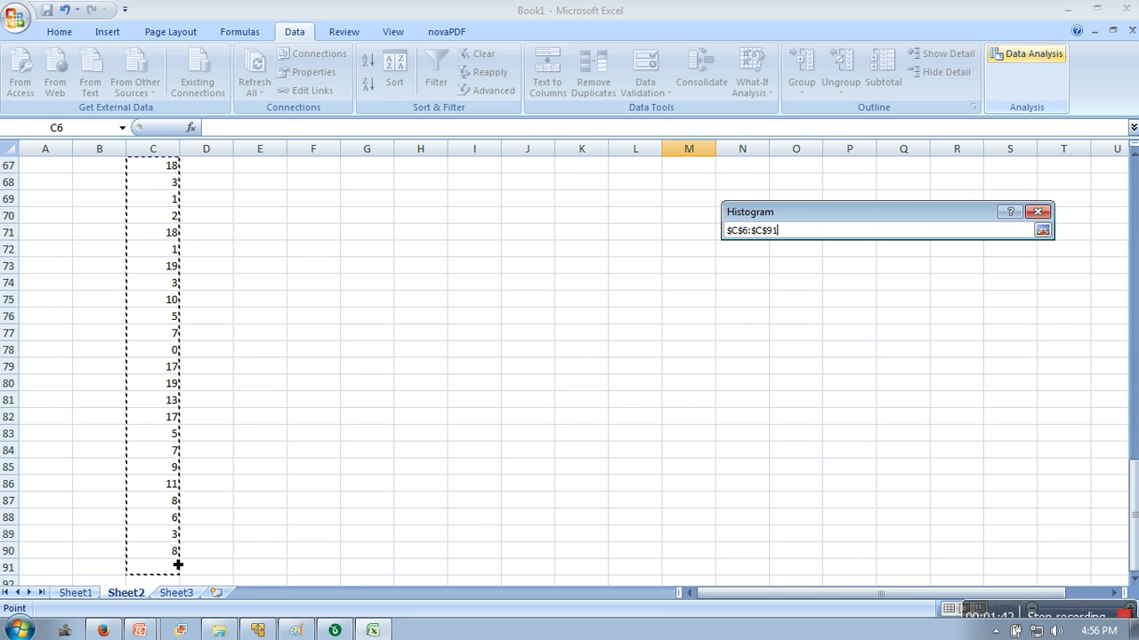
key(shift+Up)
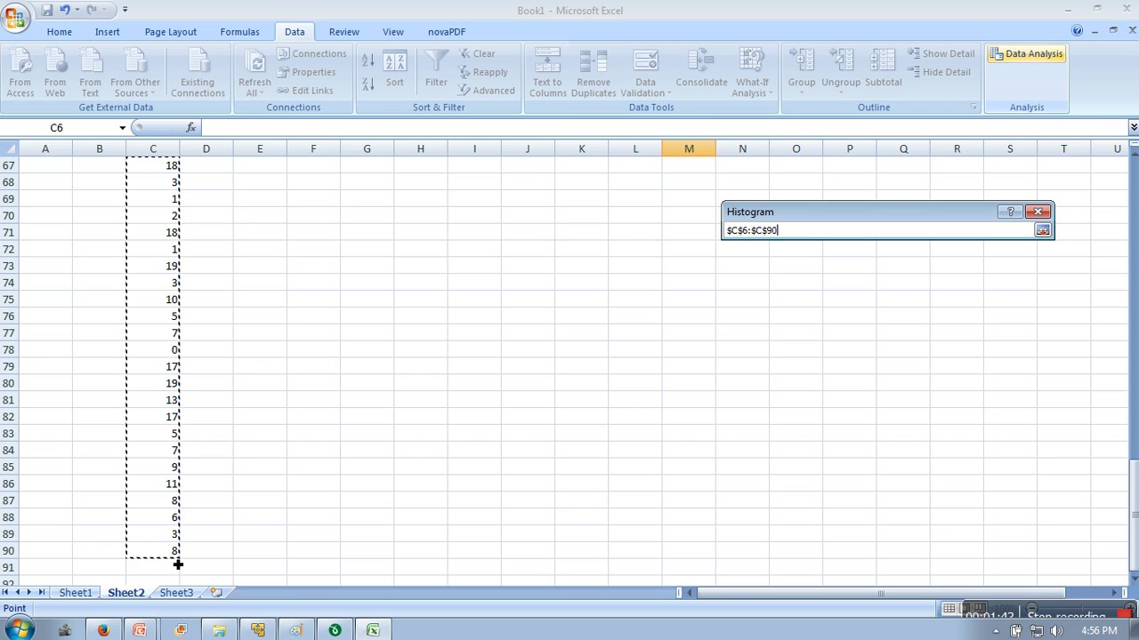
click(1041, 231)
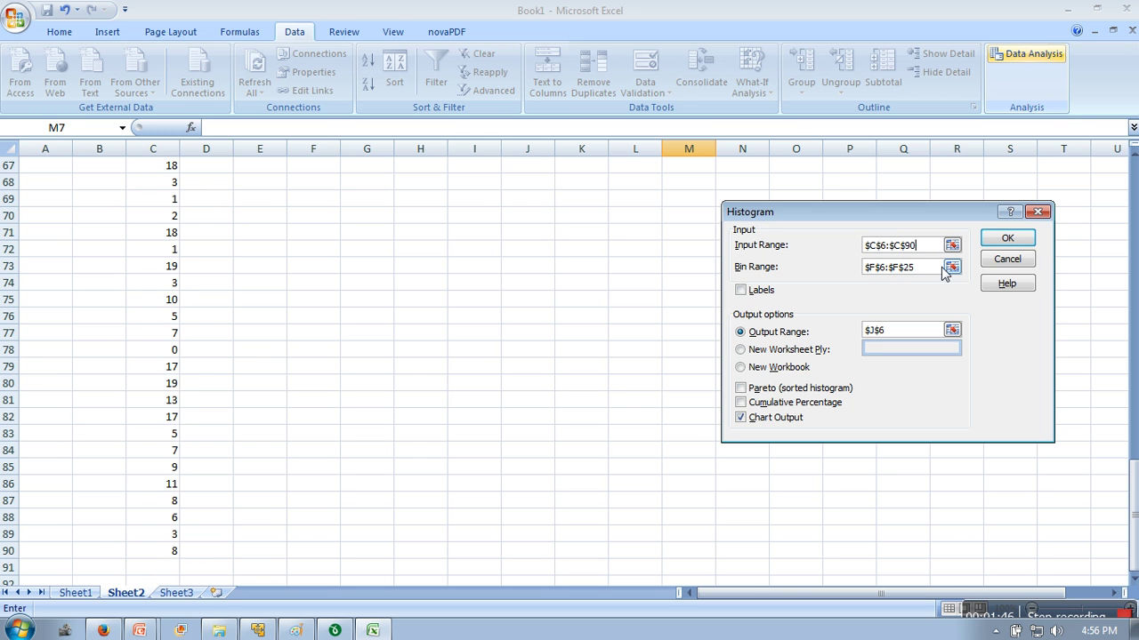
Set bin range F6:F25 and output to M7 with a chart, then run the histogram.
click(952, 268)
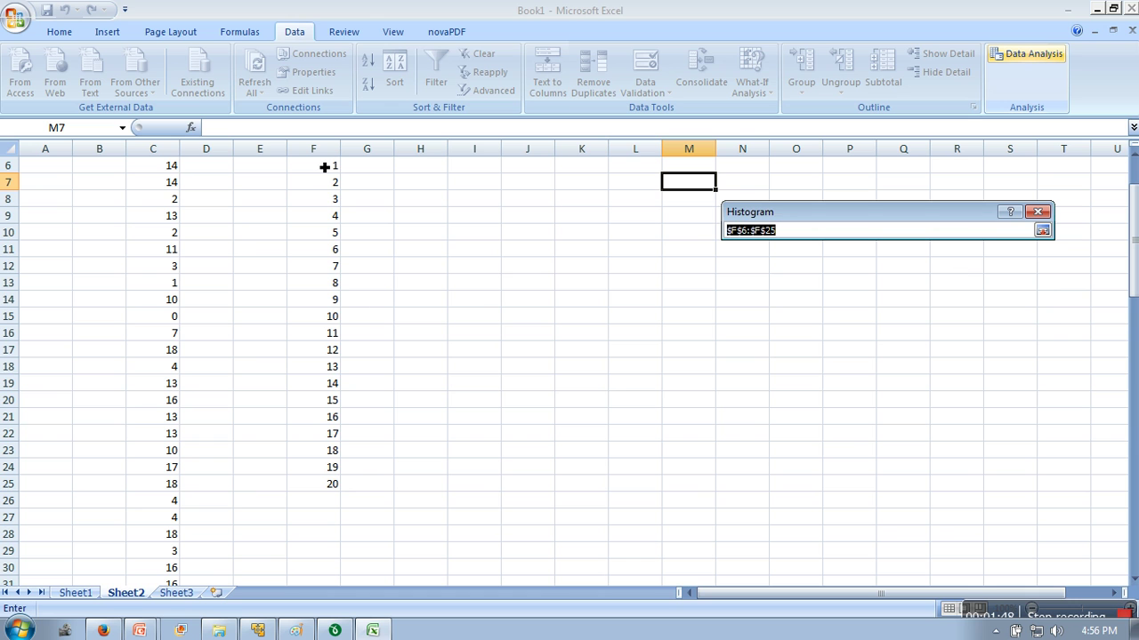
drag(325, 167, 324, 487)
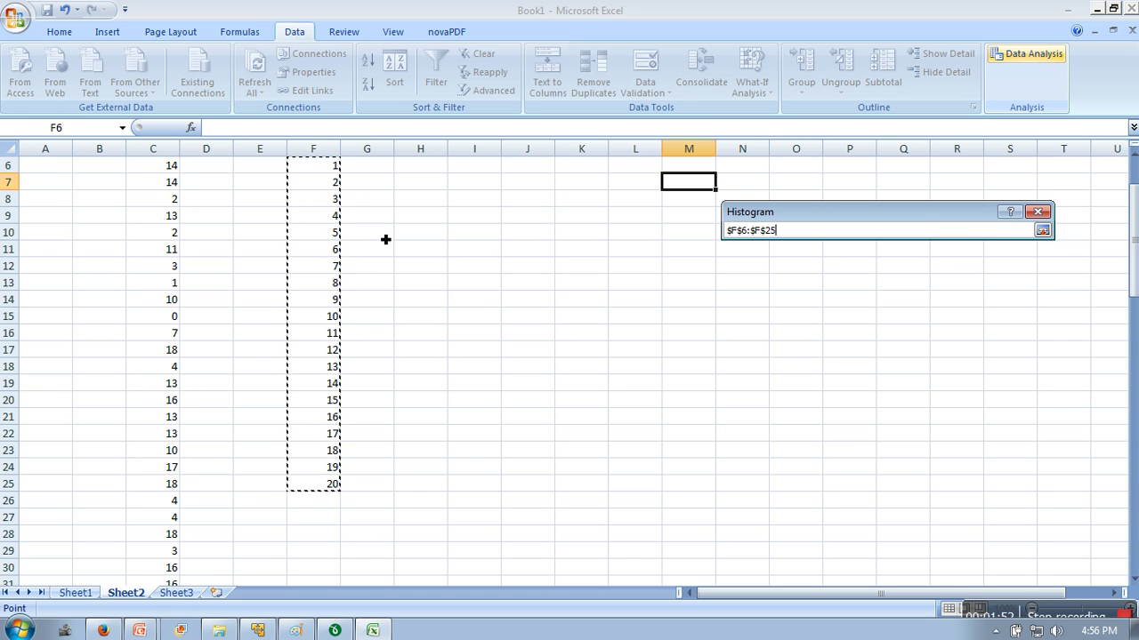
click(1042, 231)
click(953, 330)
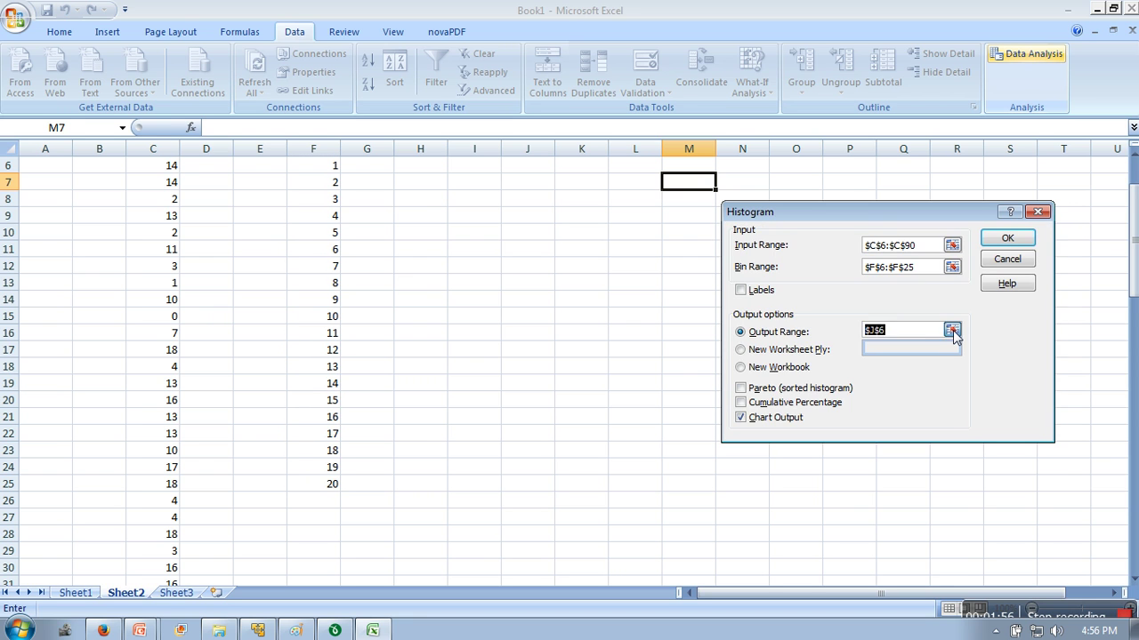
click(697, 186)
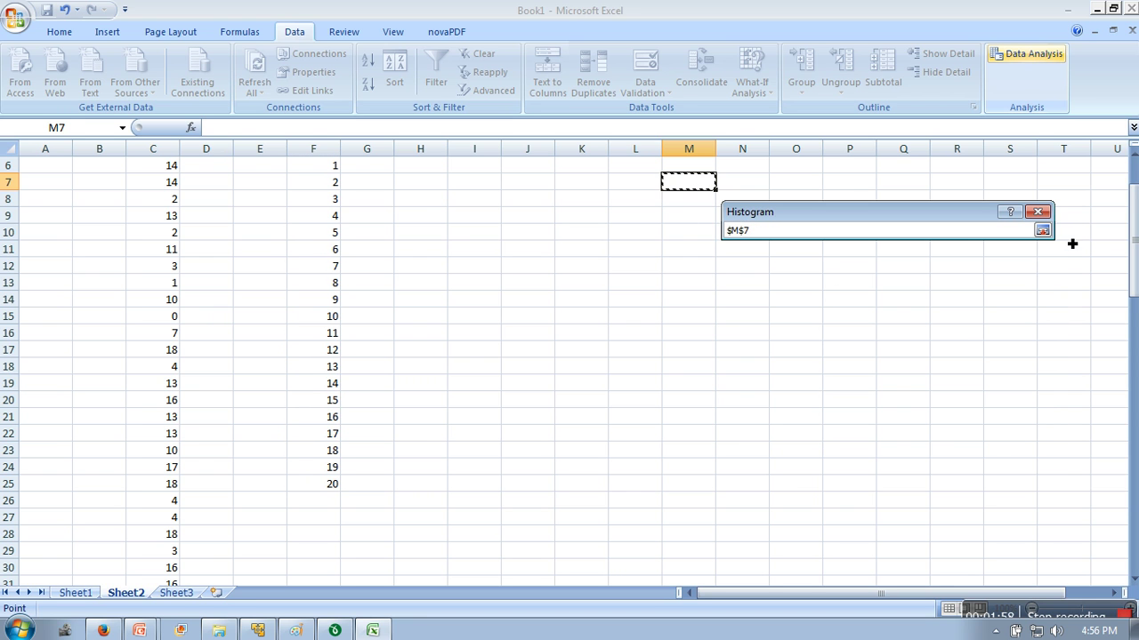
click(1042, 230)
click(741, 417)
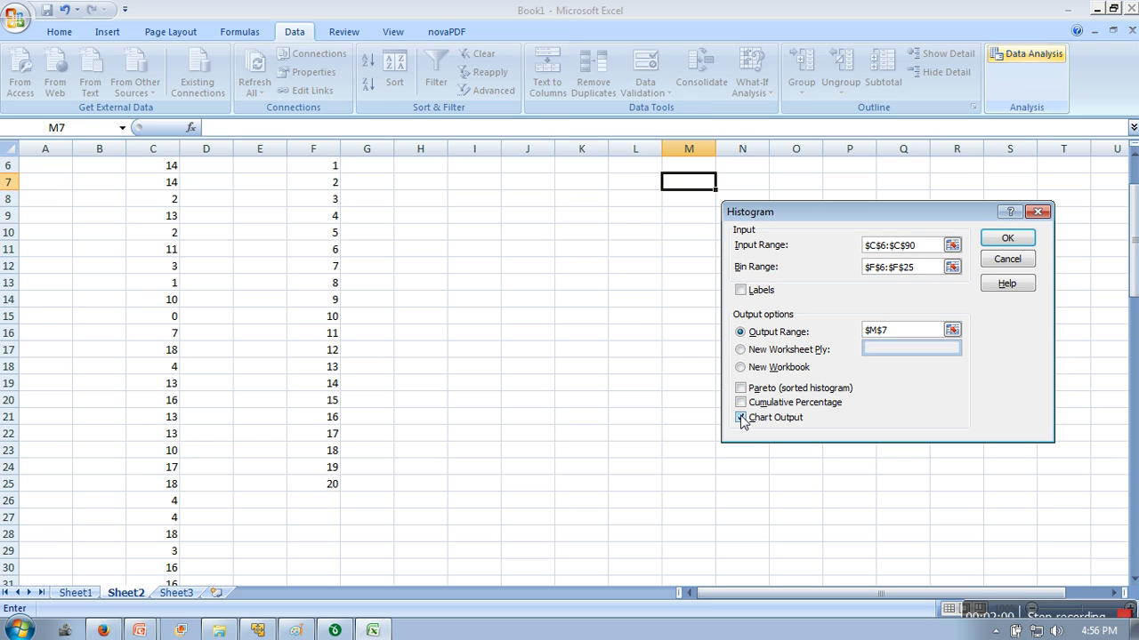
click(741, 334)
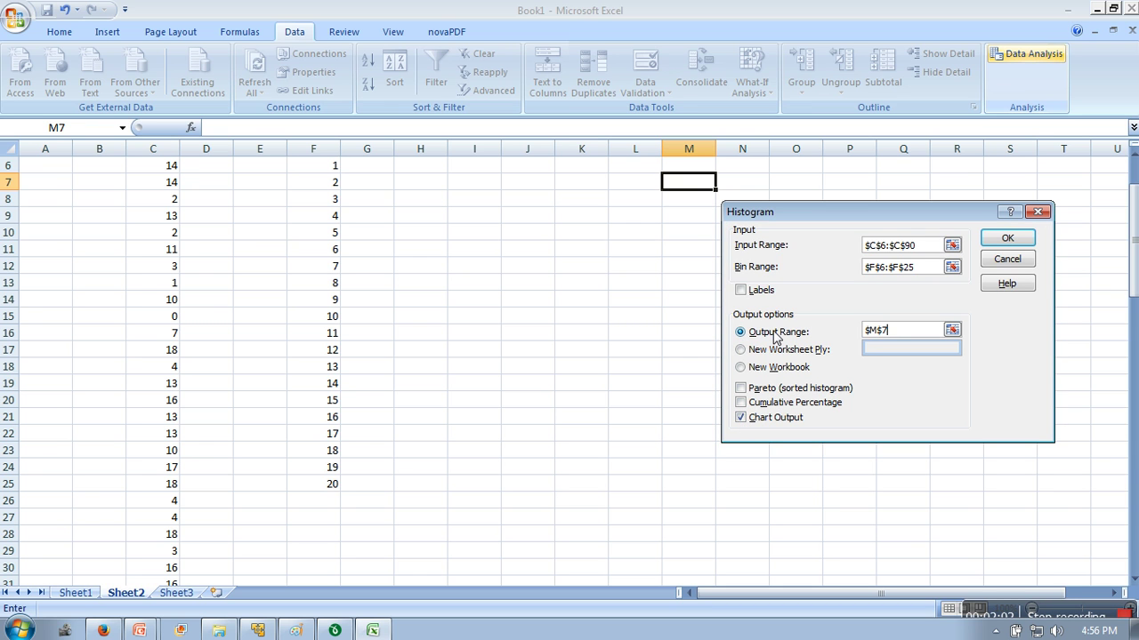
click(1007, 240)
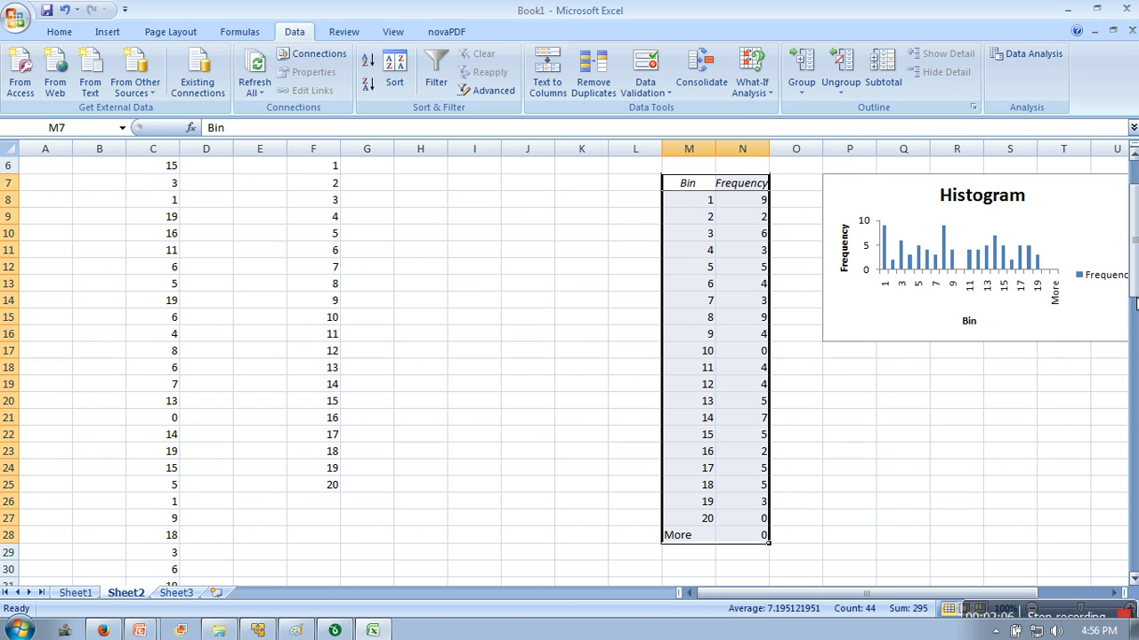
drag(1135, 267, 1135, 246)
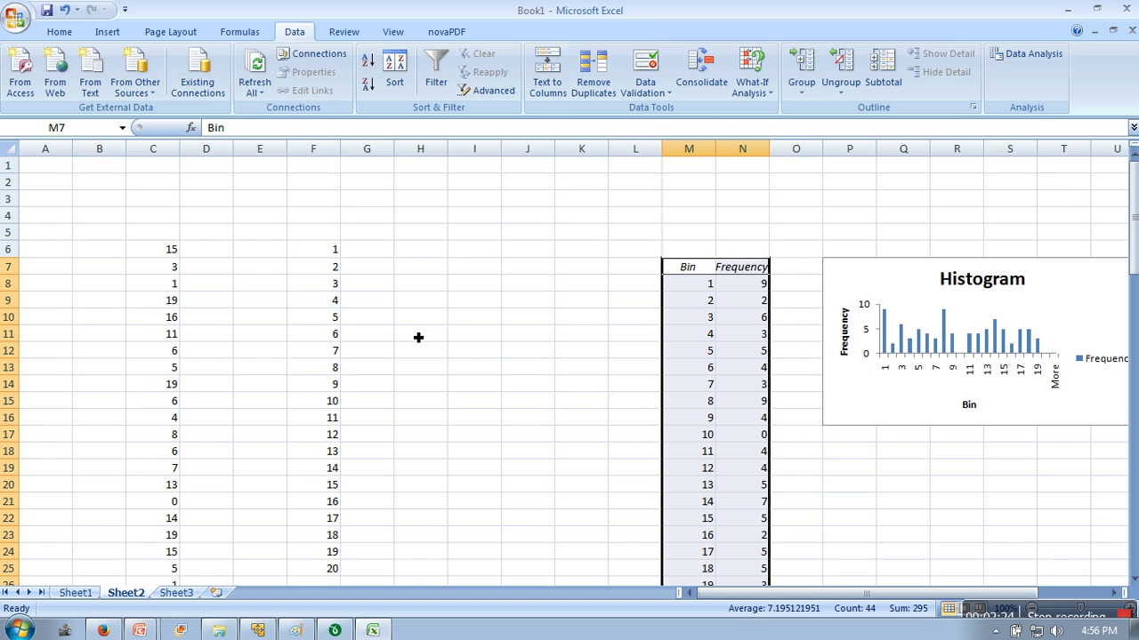
click(418, 336)
Copy =INT(RAND()*20) from C90 down to C3225, then return to the top of the sheet.
scroll(416, 337, down, 20)
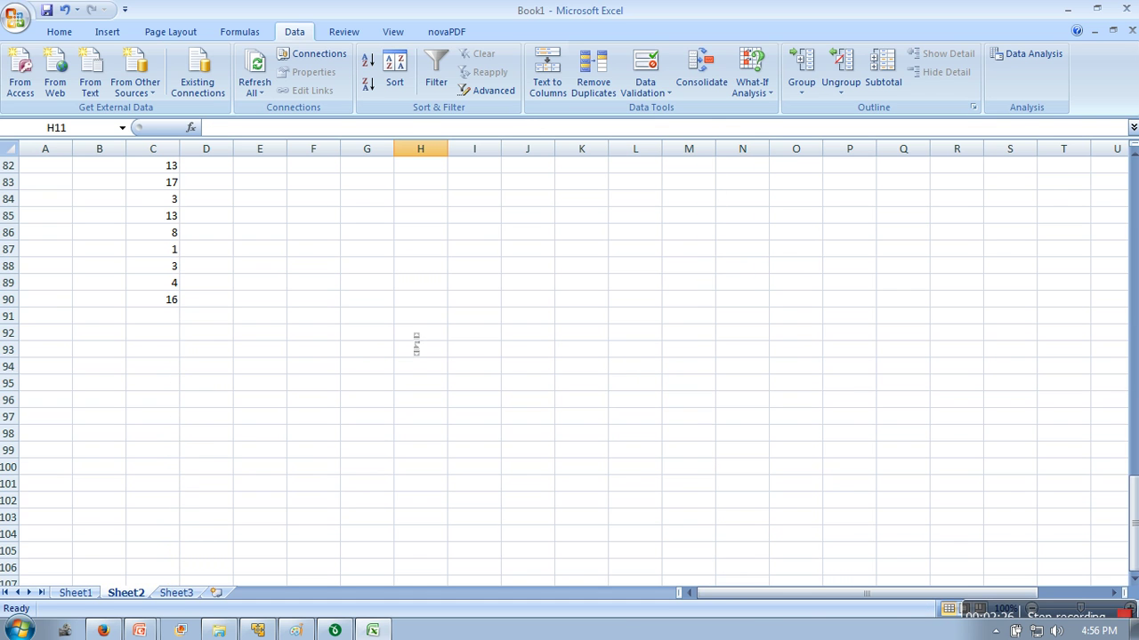
scroll(161, 240, up, 10)
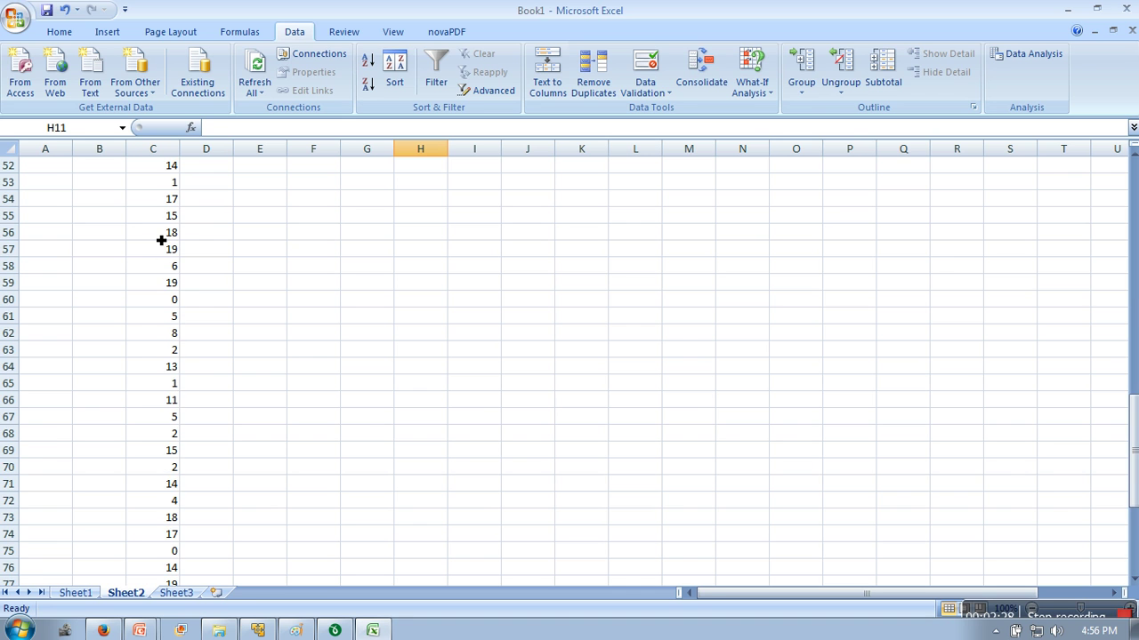
scroll(161, 240, up, 17)
scroll(172, 352, down, 20)
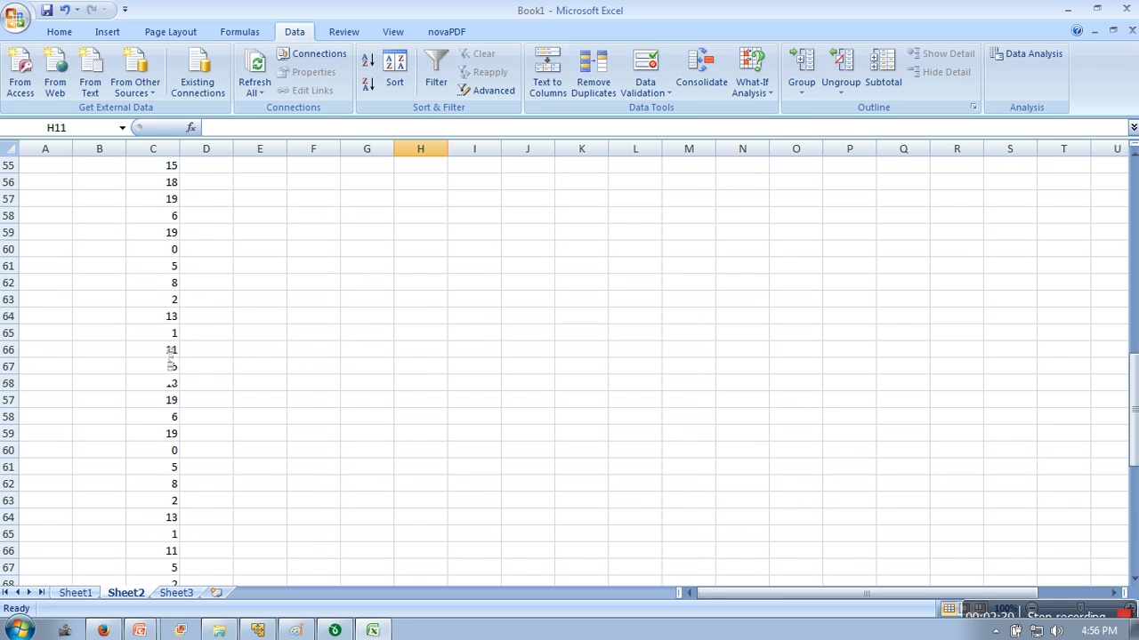
click(167, 351)
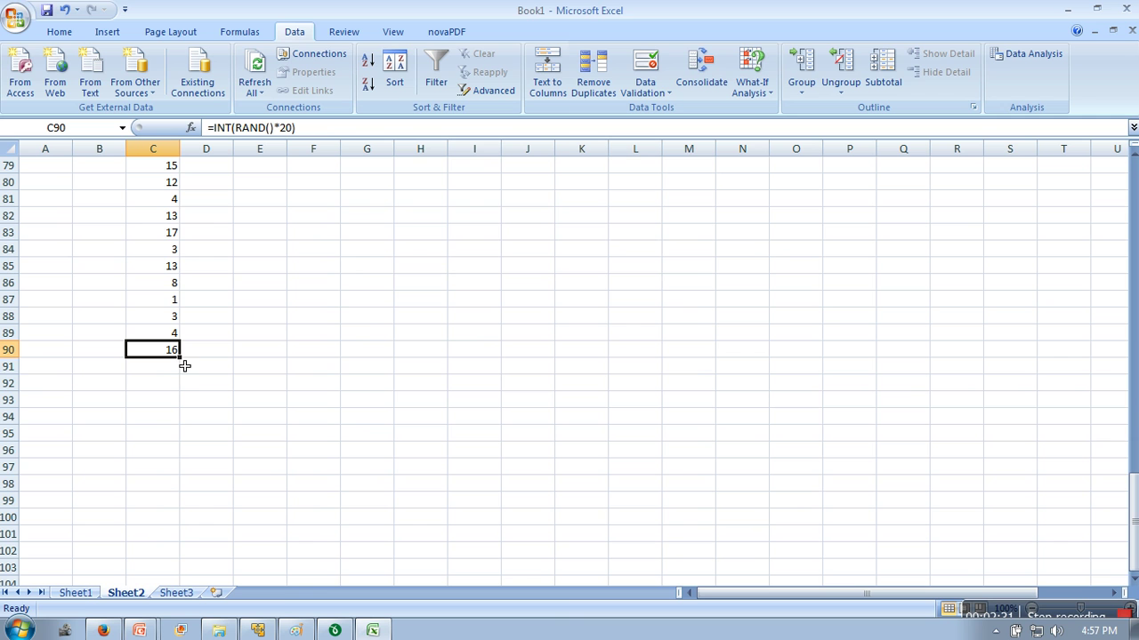
drag(185, 365, 178, 569)
drag(198, 633, 173, 543)
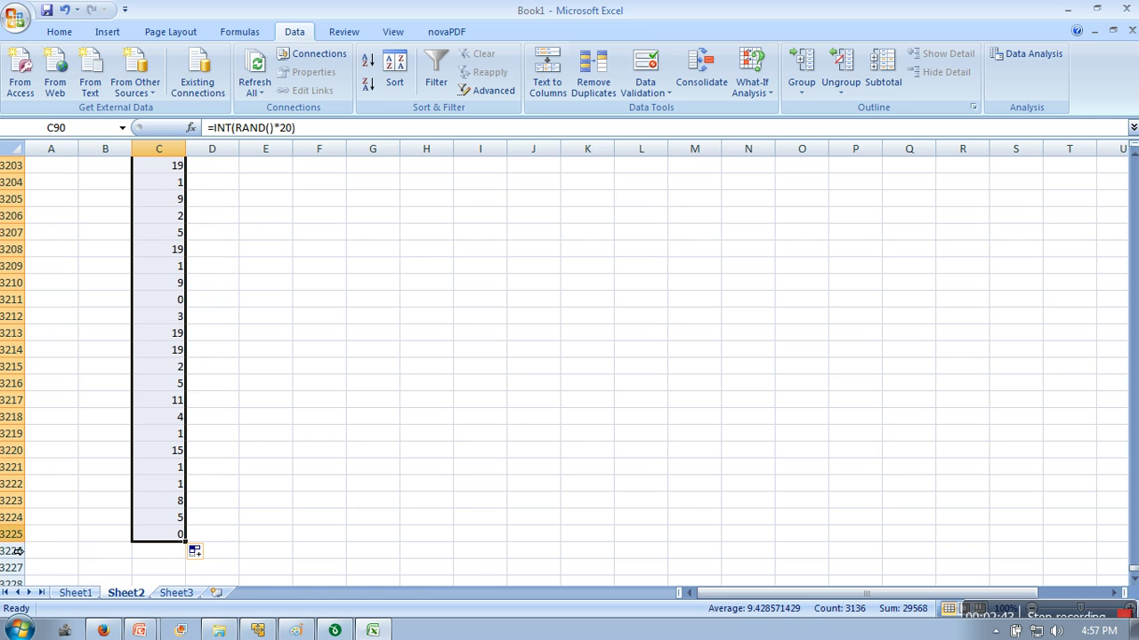
middle_click(609, 355)
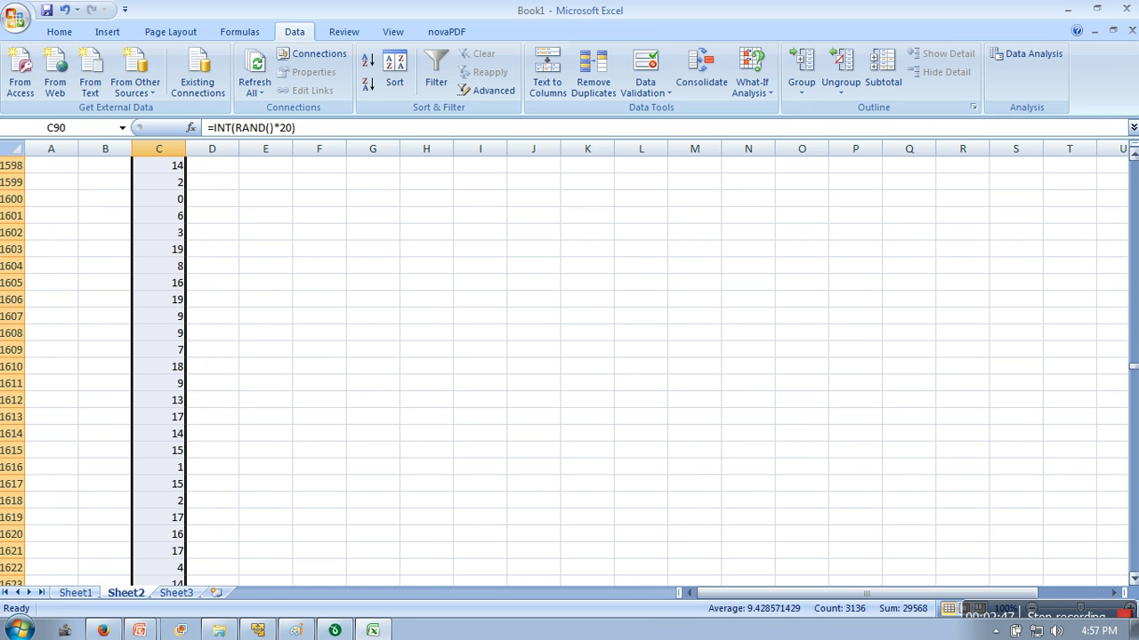
drag(1134, 374, 1133, 162)
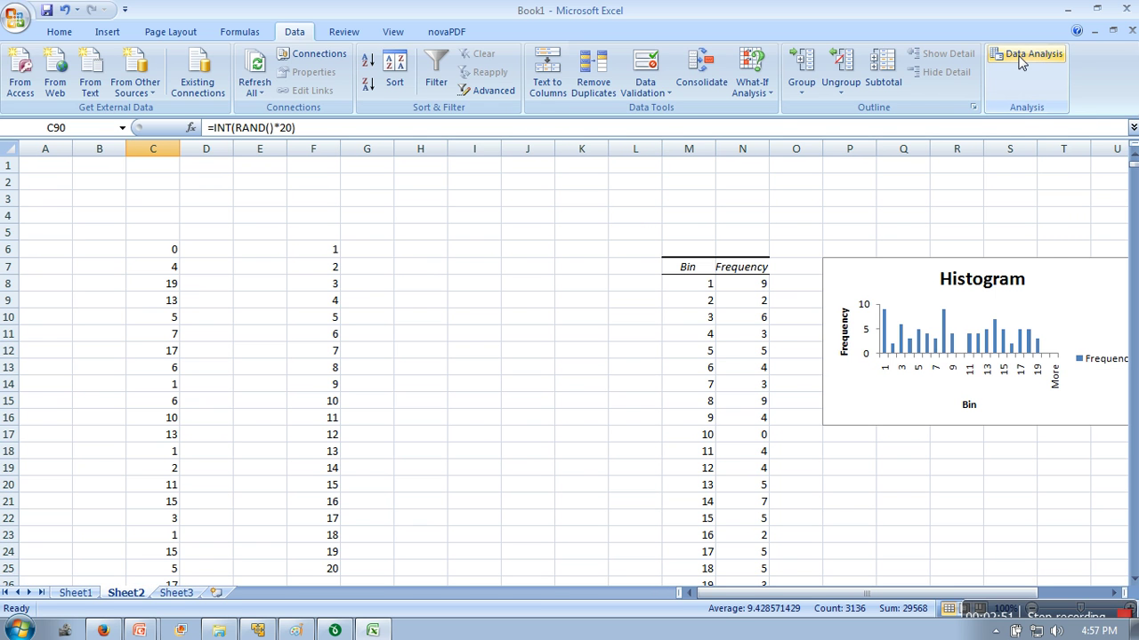
Rerun the Histogram on C6:C3225, overwriting the table and chart at M7.
click(1023, 55)
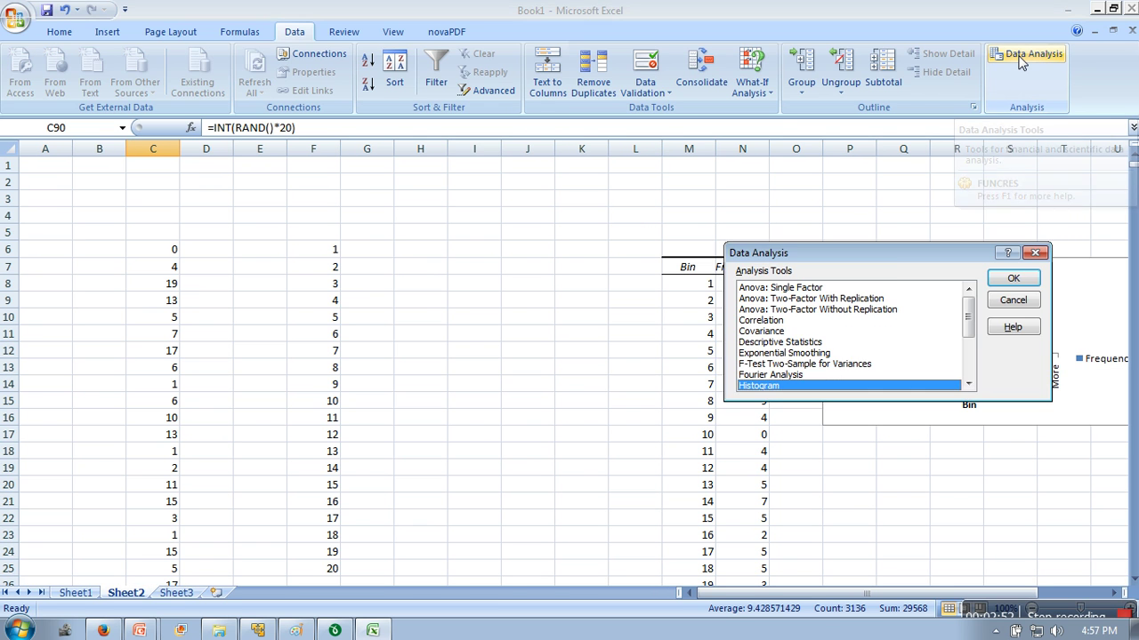
double_click(805, 387)
click(919, 247)
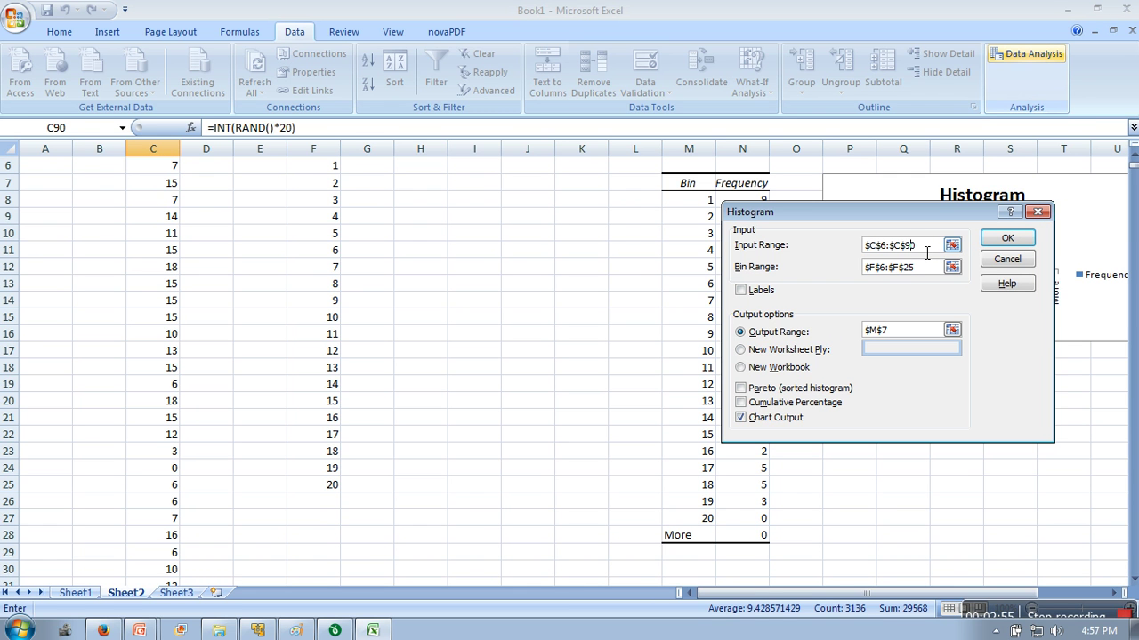
key(BackSpace)
key(BackSpace)
click(1004, 240)
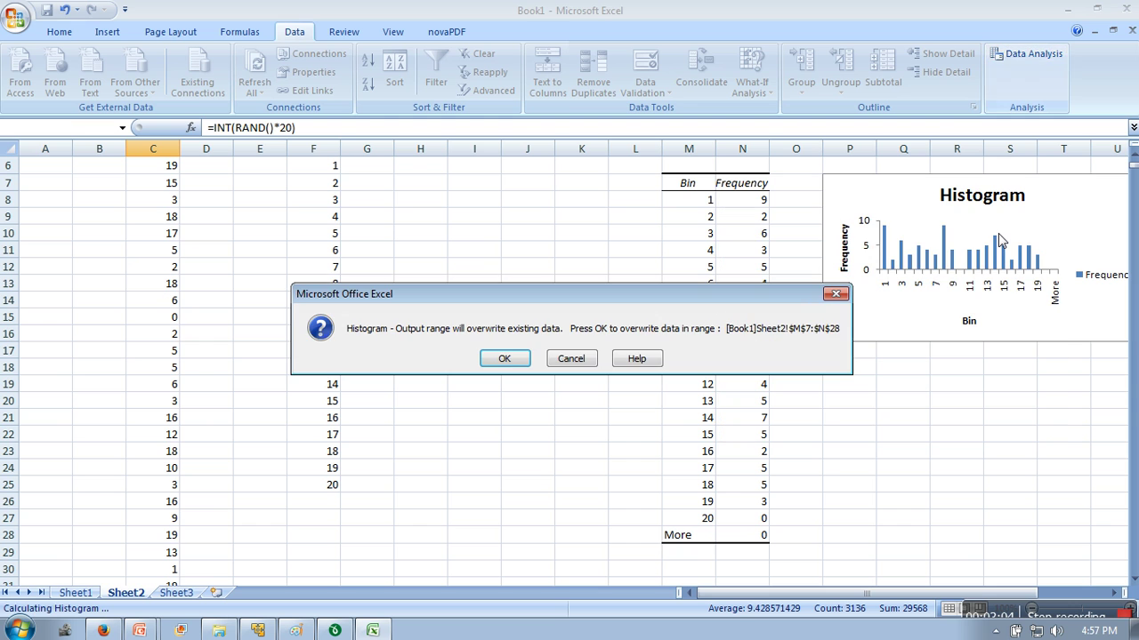
click(505, 359)
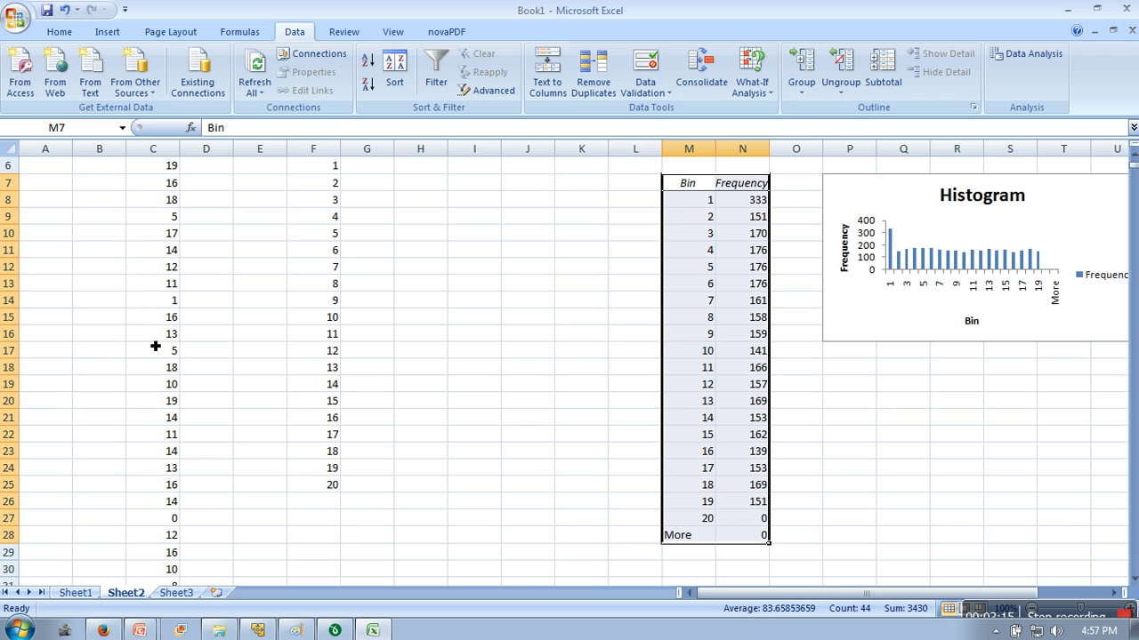
click(172, 468)
click(160, 436)
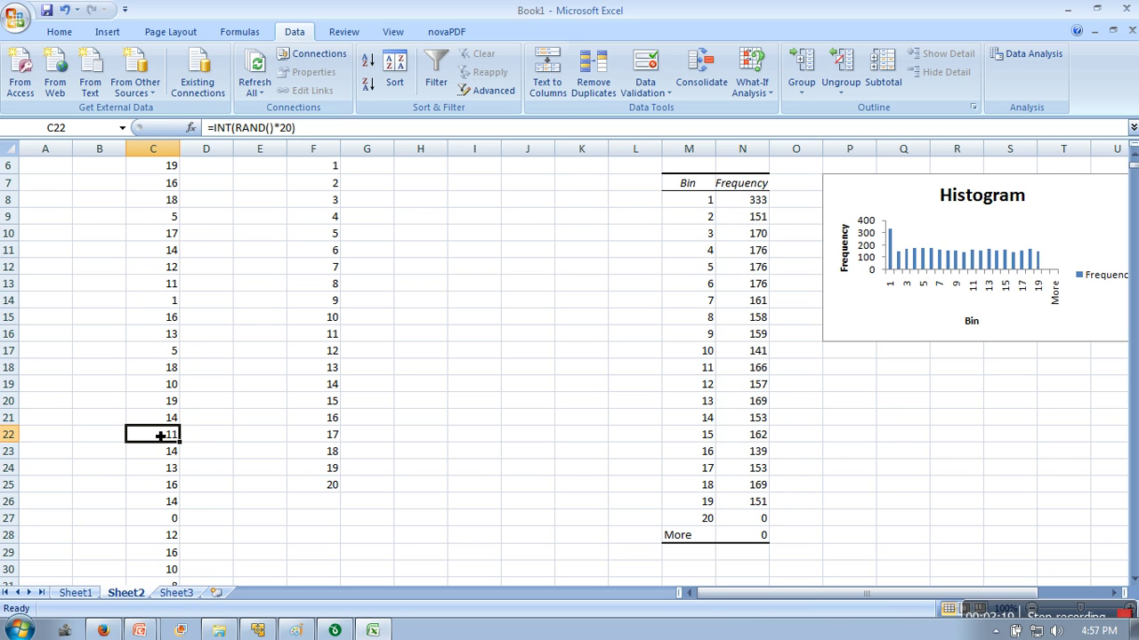